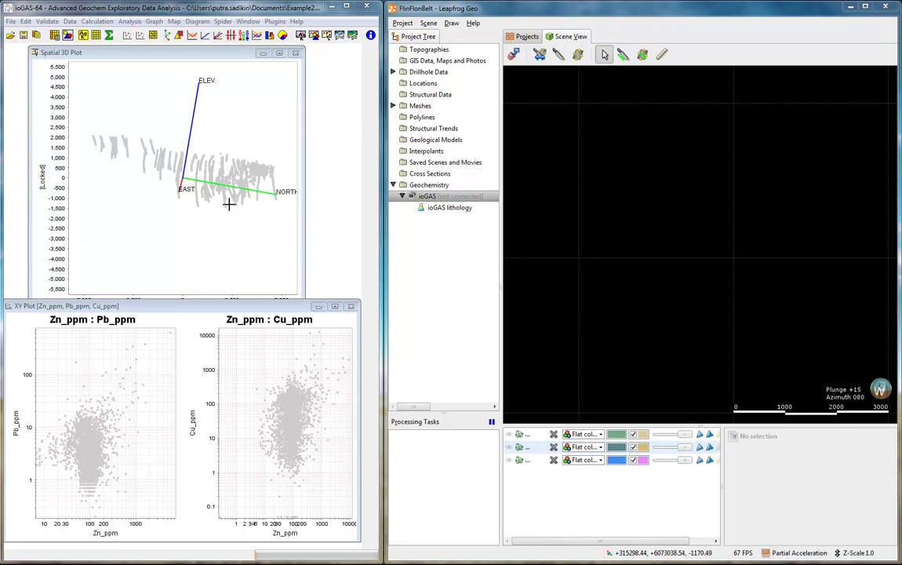
Step: Rotate the ioGAS Spatial 3D Plot to view the drillhole sample point cloud from a new angle
mouse_move(242, 211)
mouse_down()
mouse_move(129, 217)
mouse_move(121, 231)
mouse_move(241, 232)
mouse_up()
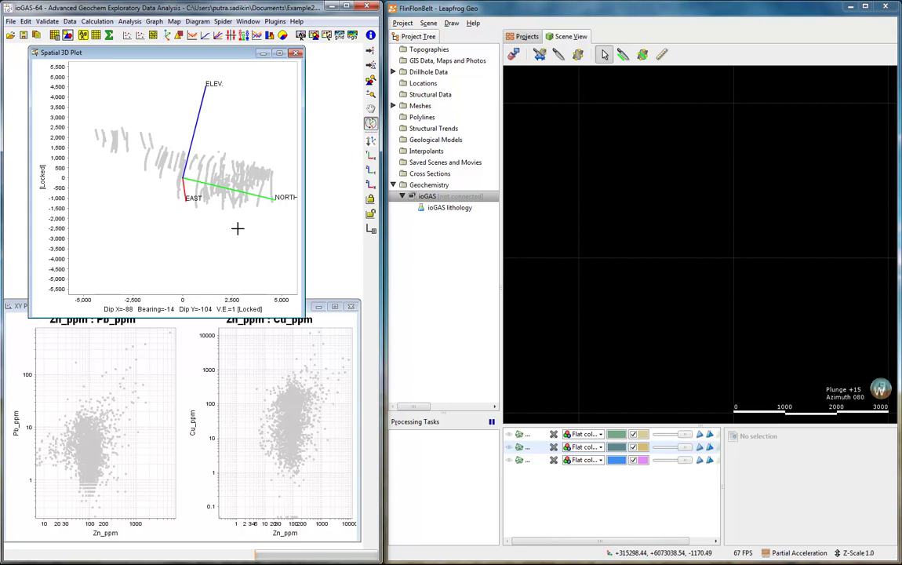
drag(209, 277, 182, 221)
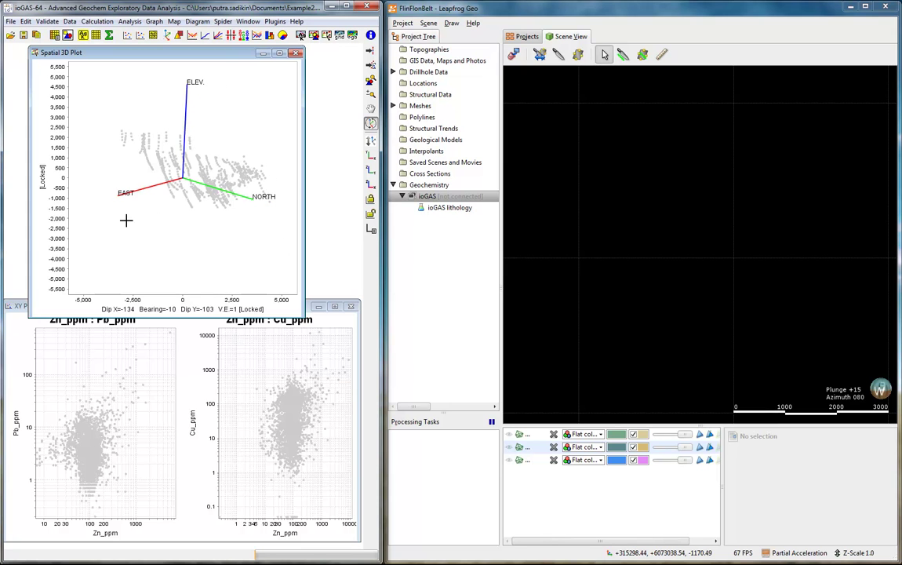
Step: Connect Leapfrog Geo to ioGAS and display the Example2.gas sample points in the scene
click(115, 438)
right_click(474, 196)
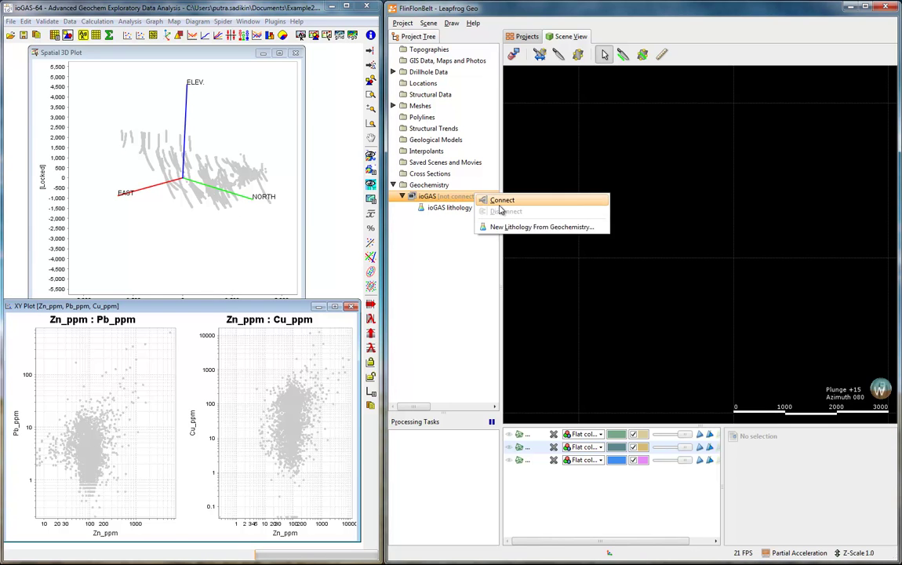
click(502, 201)
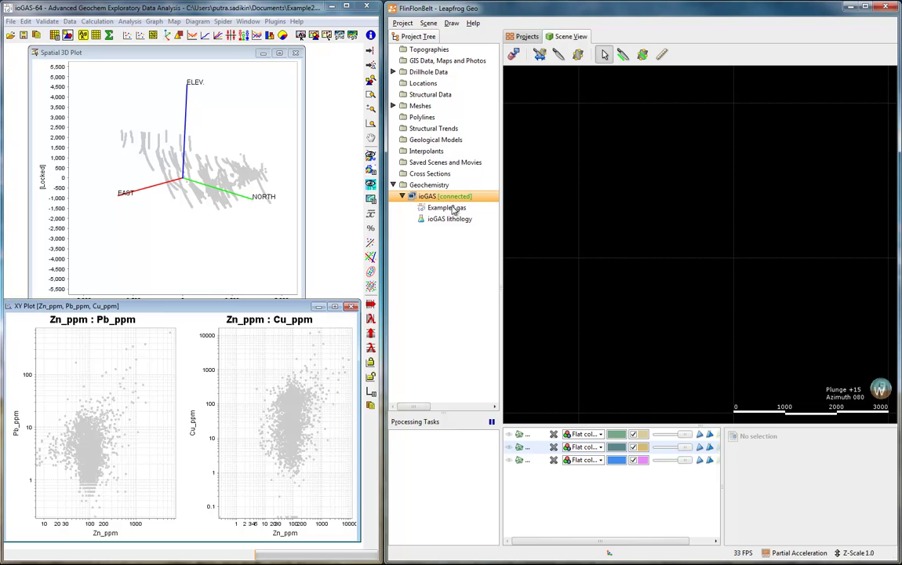
drag(449, 207, 624, 220)
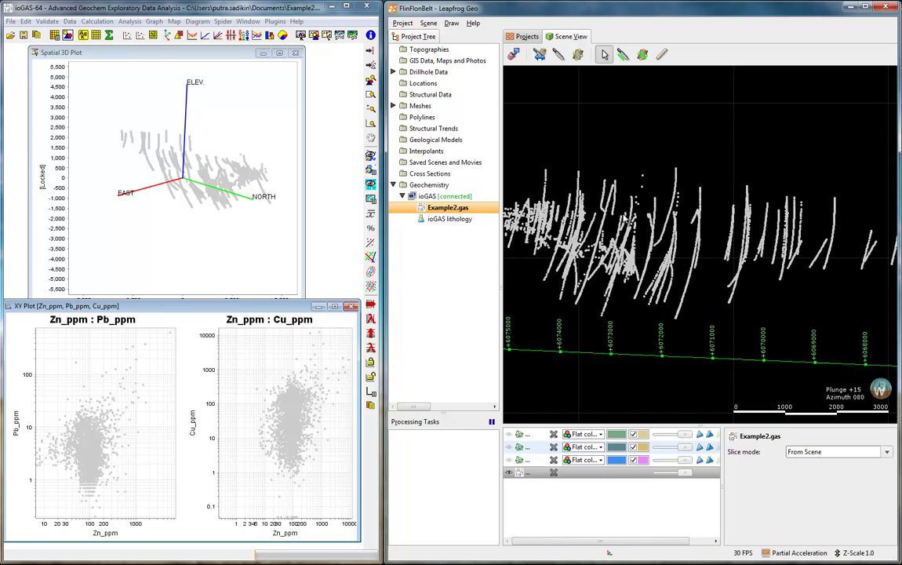
Step: Apply RGB zonation of Zn_ppm, Pb_ppm and Cu_ppm to sample colour and size attributes
click(94, 35)
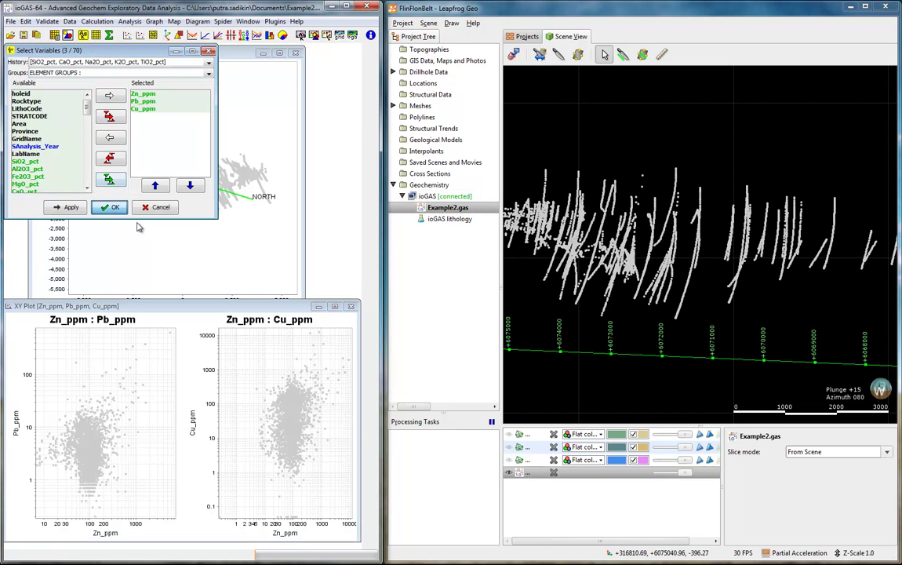
click(113, 208)
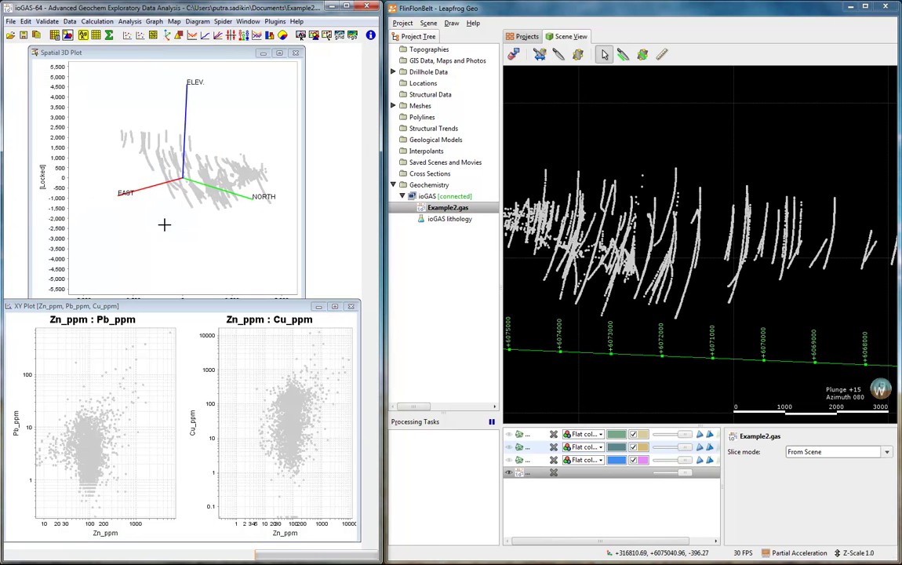
click(130, 22)
click(148, 95)
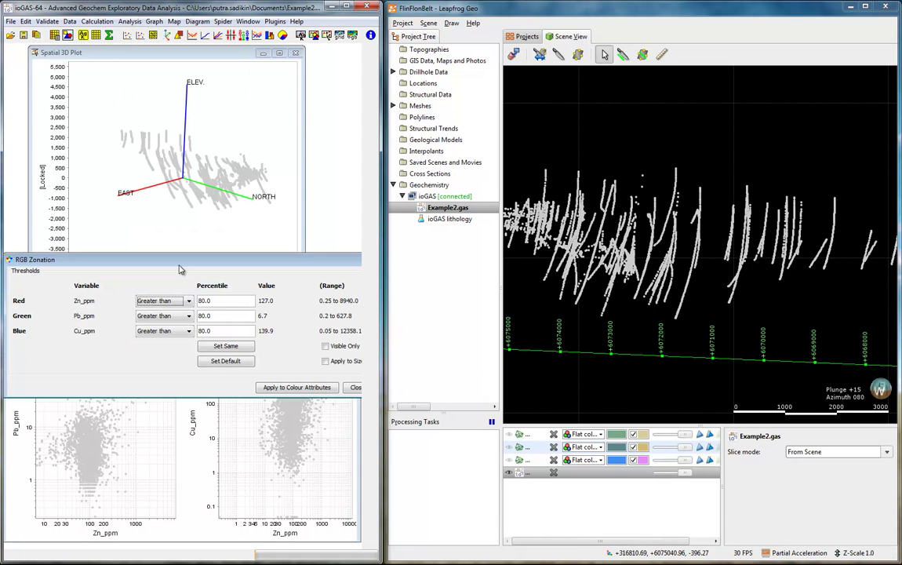
click(327, 361)
click(289, 388)
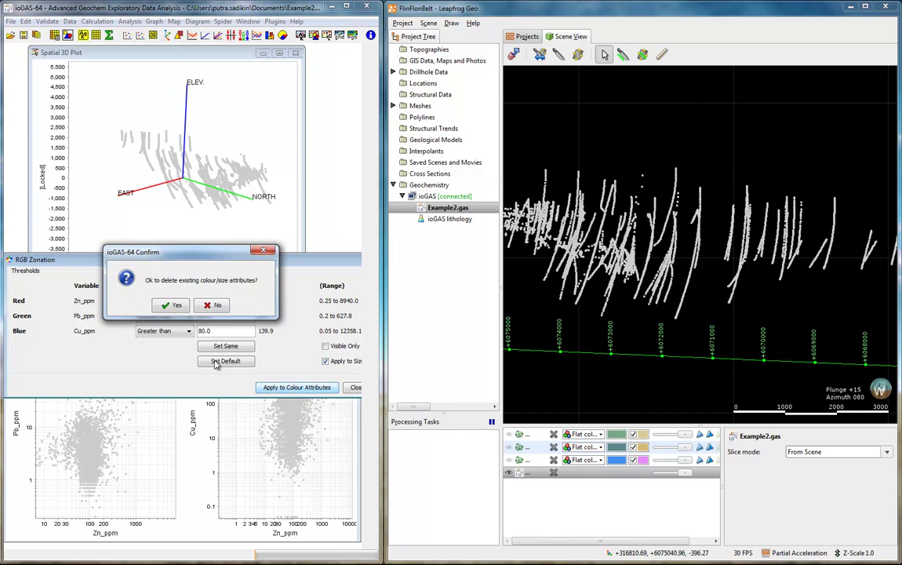
click(180, 302)
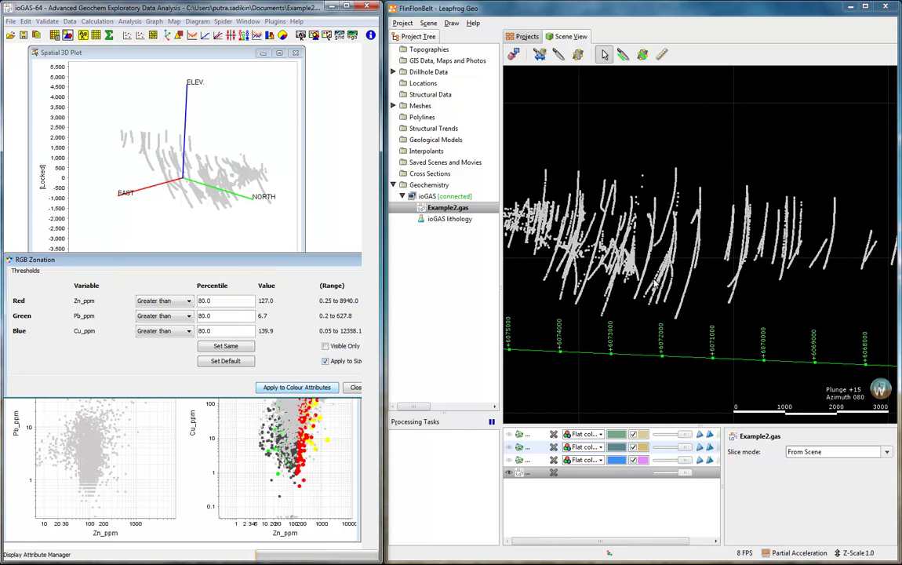
click(68, 35)
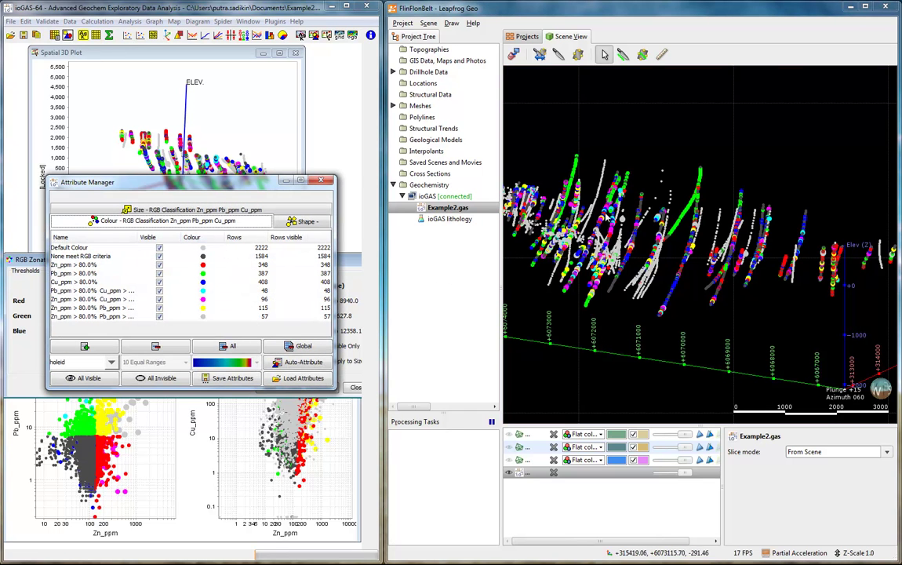
drag(645, 281, 493, 261)
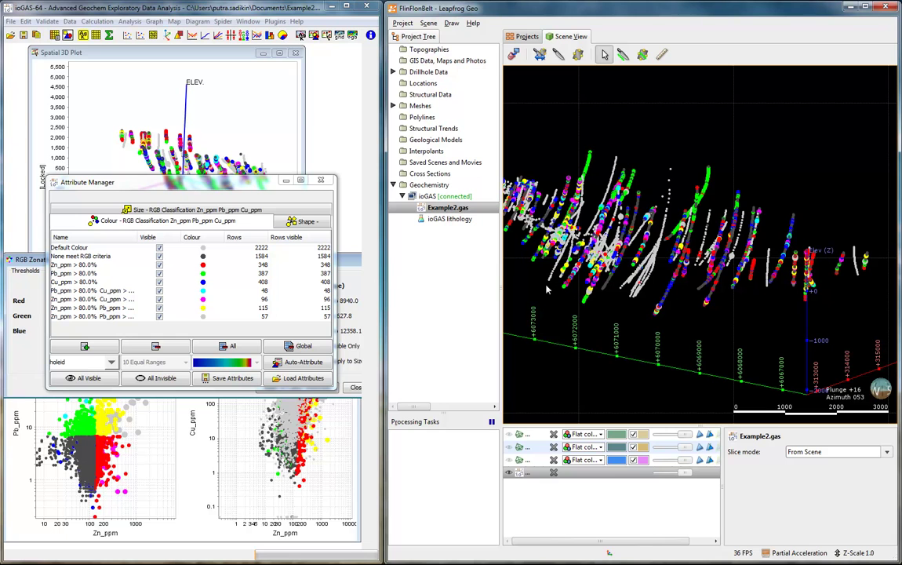
Step: Start importing the Example2.gas data into Leapfrog Geo as locations
right_click(464, 218)
click(445, 207)
right_click(445, 207)
click(479, 226)
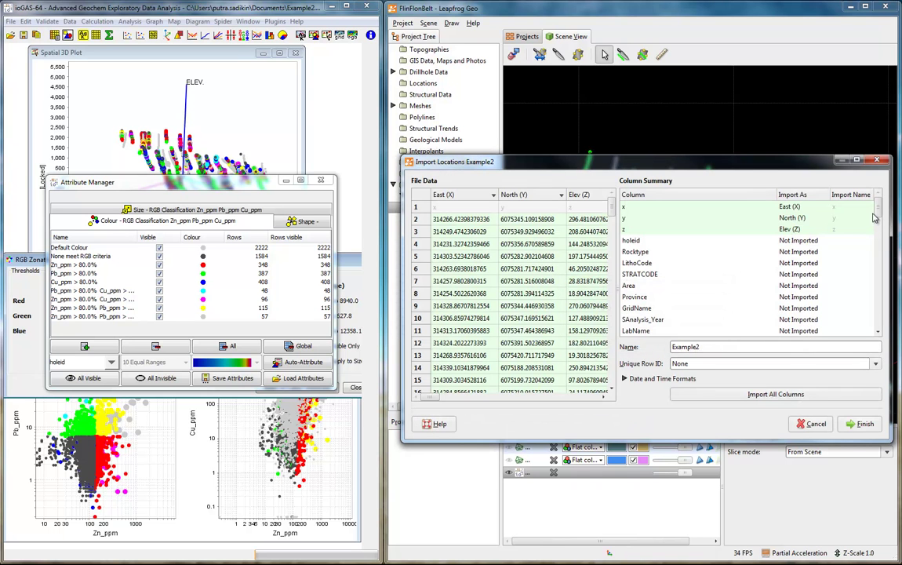
drag(879, 210, 888, 333)
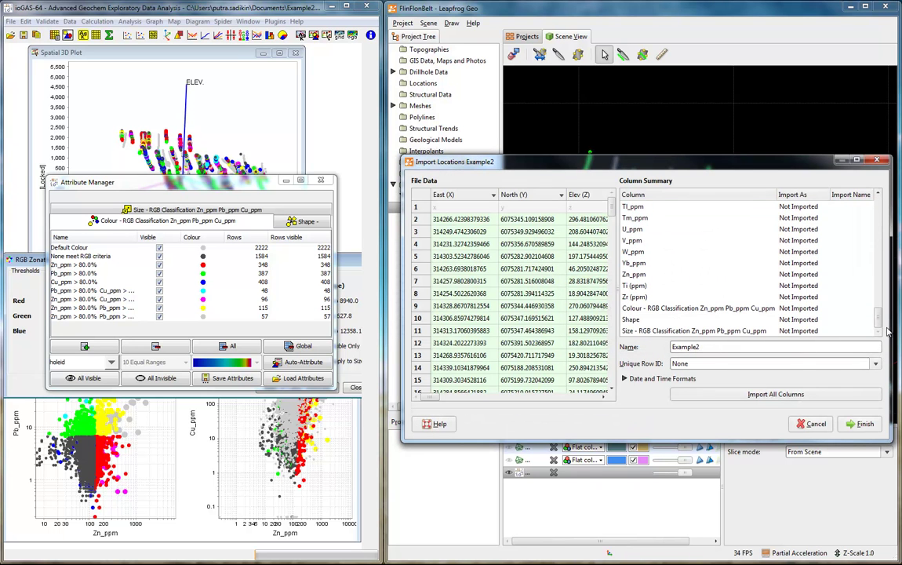
Step: Import Zn_ppm as numeric and the colour classification as category
click(797, 274)
click(802, 274)
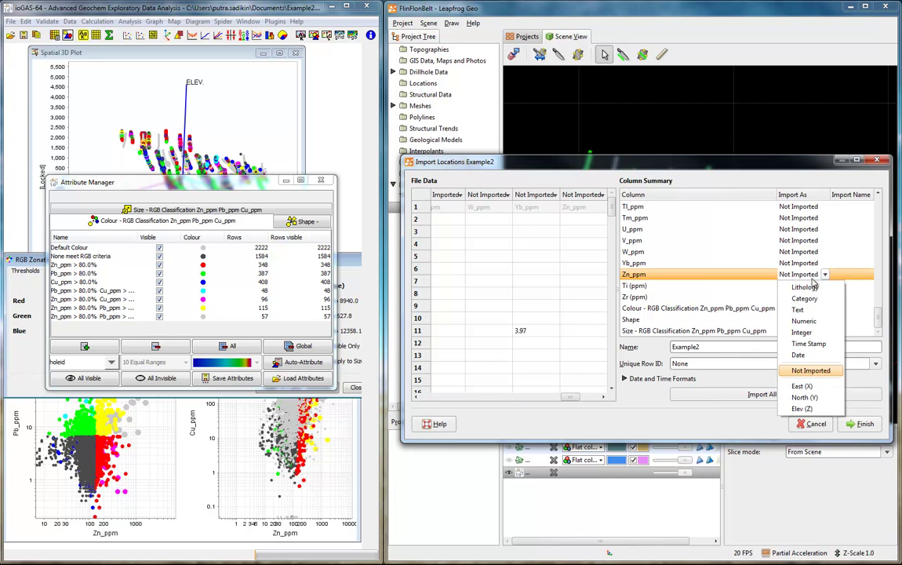
click(806, 320)
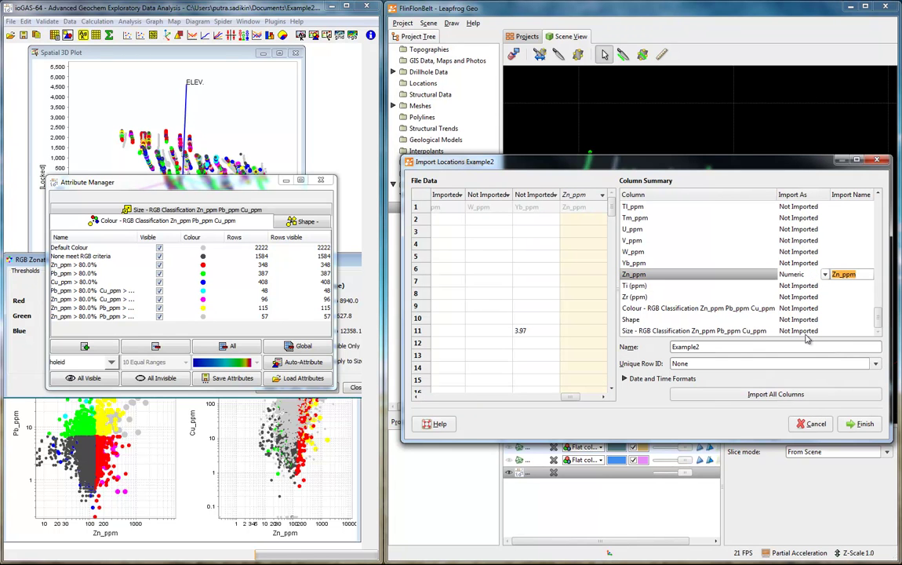
click(798, 307)
click(802, 308)
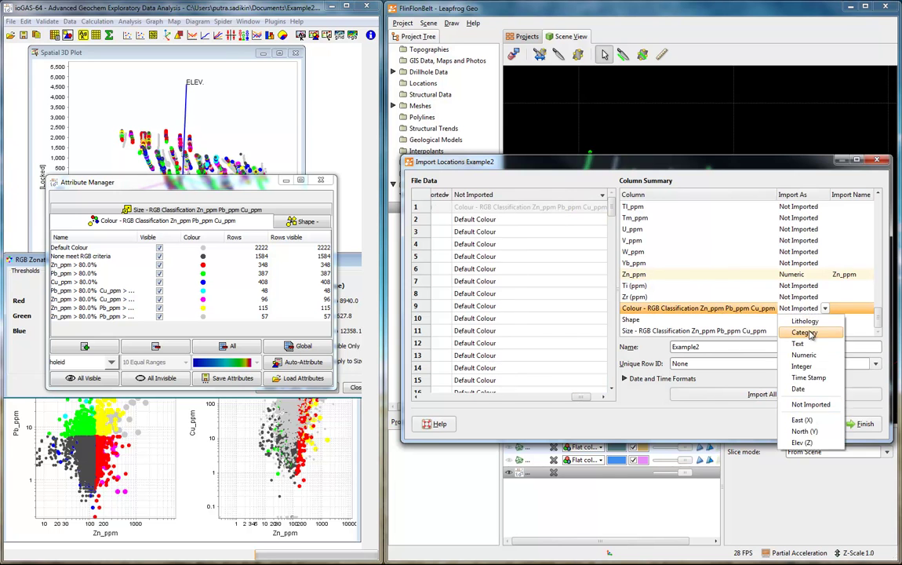
click(796, 330)
Step: Import Shape and size classification as categories, auto-fix invalid column names, and finish
click(723, 322)
click(745, 346)
click(711, 319)
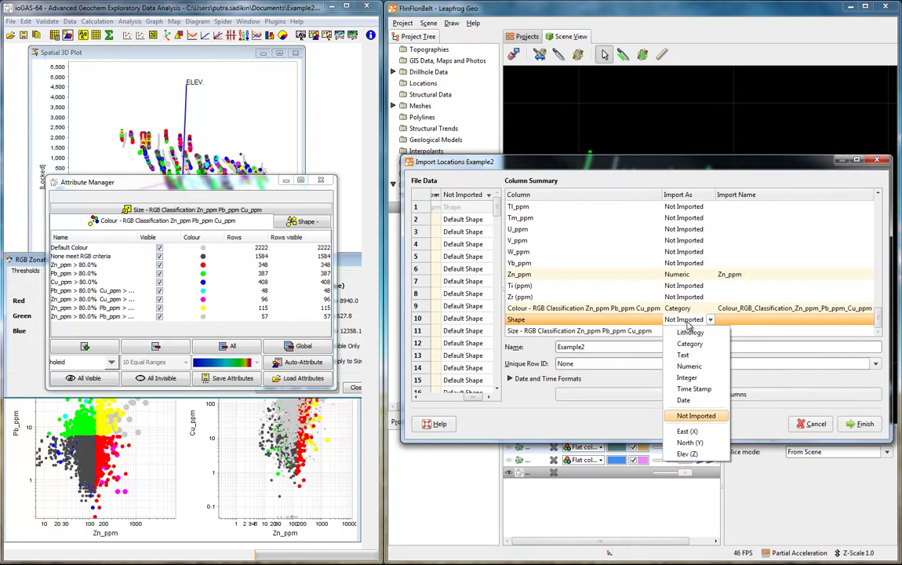
click(692, 345)
click(683, 331)
click(710, 330)
click(691, 354)
click(738, 346)
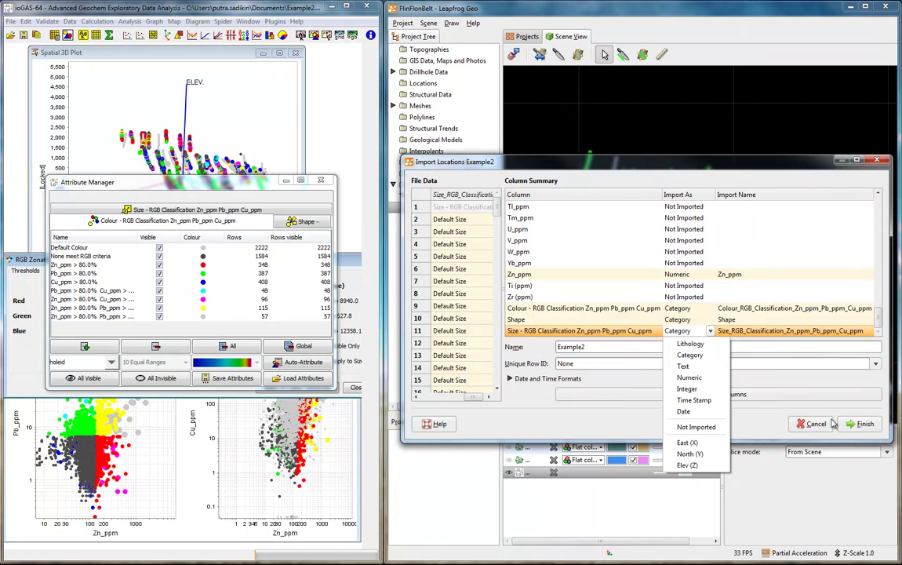
click(870, 425)
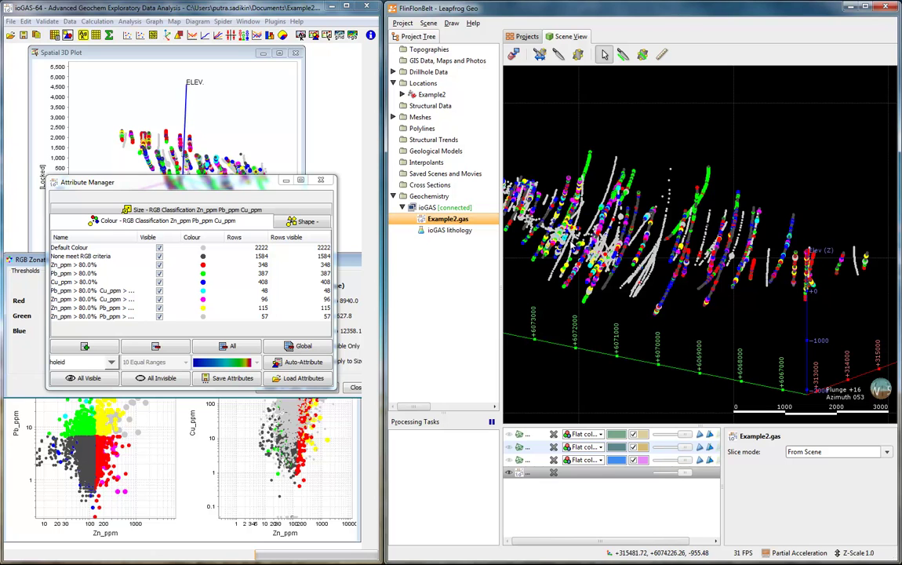
Step: Disconnect Leapfrog Geo from ioGAS
click(445, 208)
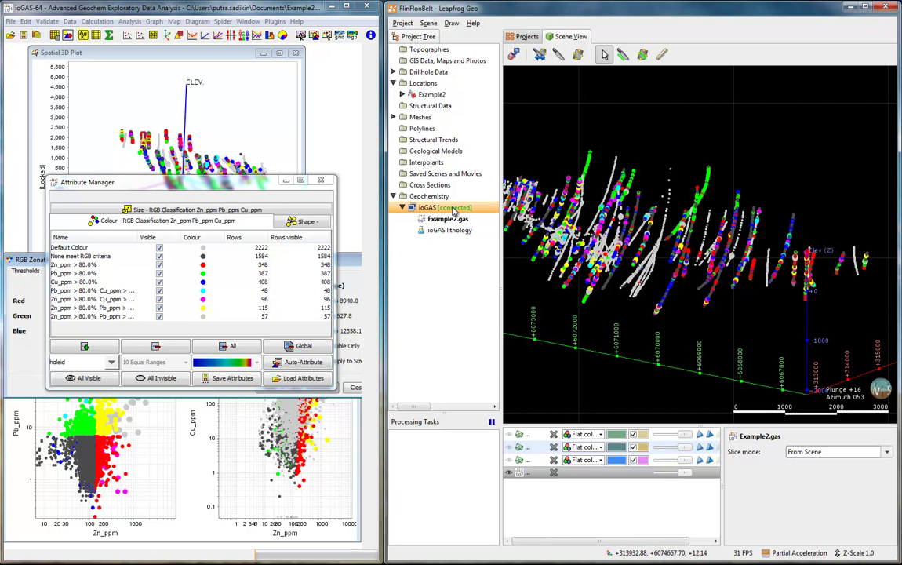
right_click(453, 212)
click(471, 223)
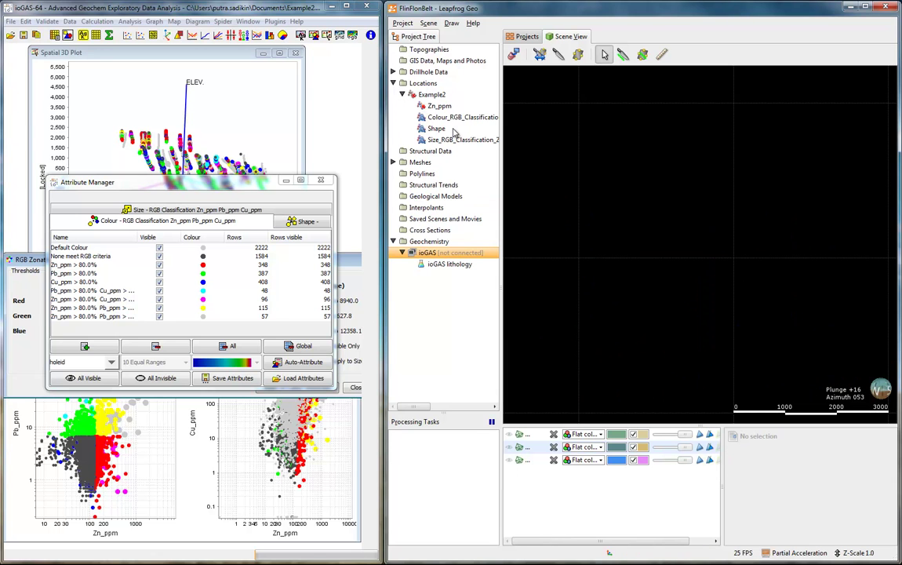
Step: Colour the Example2 points by Colour_RGB_Classification and show its legend
drag(424, 117, 534, 157)
click(707, 543)
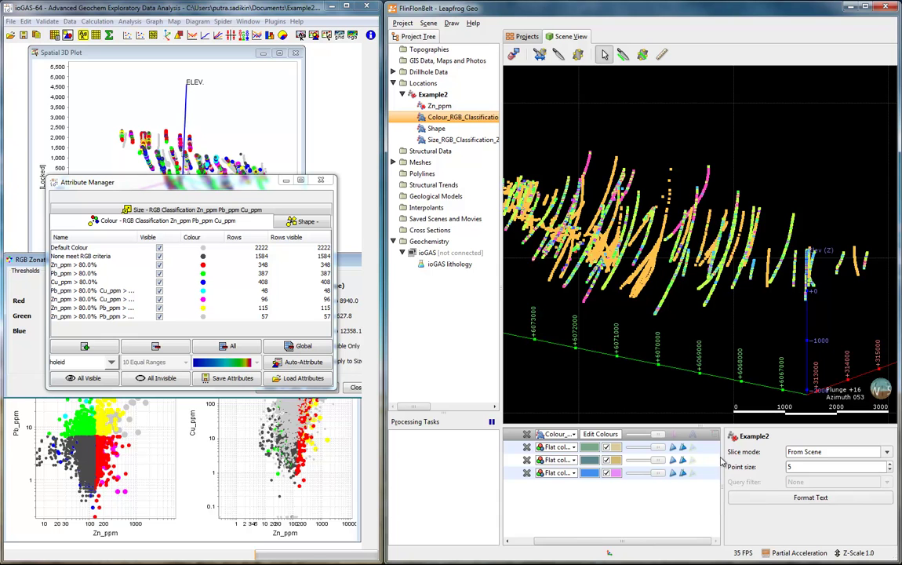
click(714, 435)
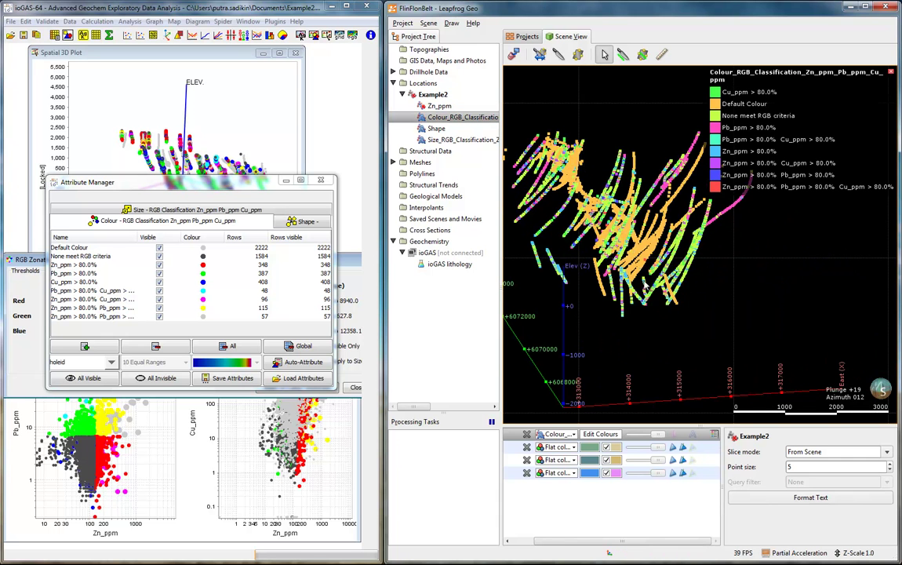
drag(639, 289, 577, 203)
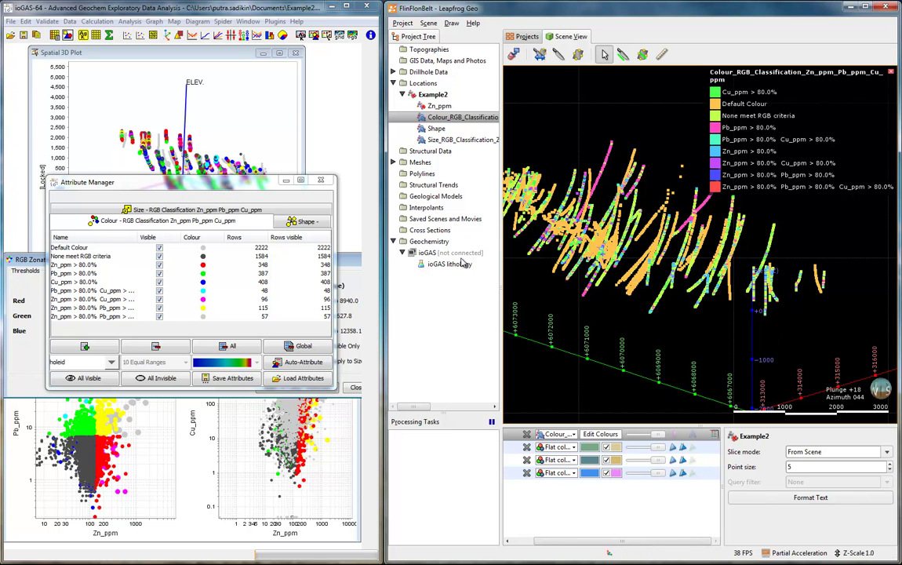
Step: Create a new Zn_ppm interpolant under Interpolants
right_click(429, 210)
click(435, 224)
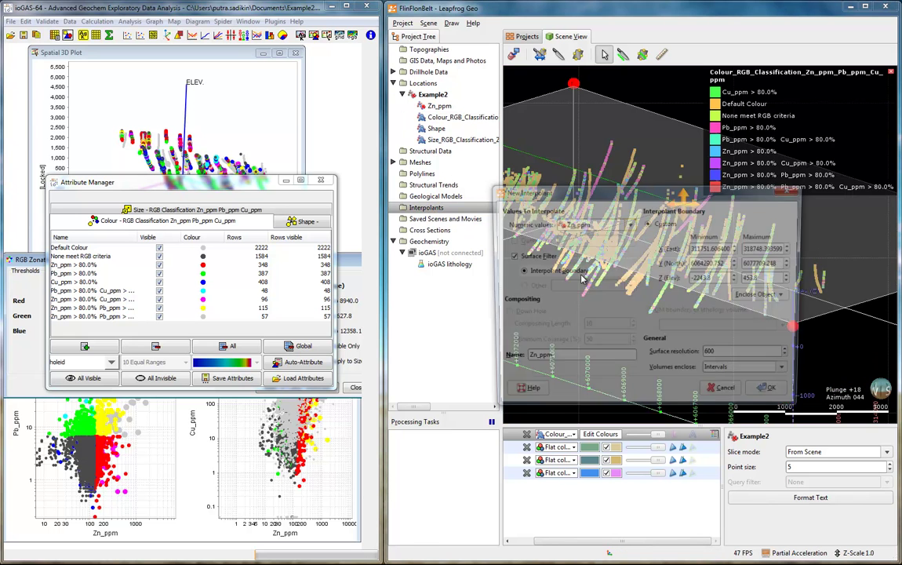
key(Return)
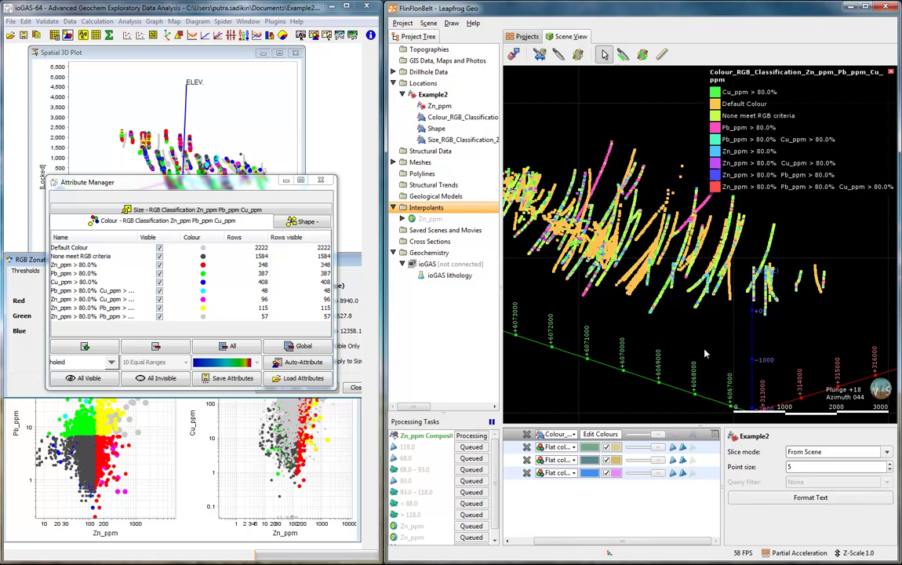
Step: Show the Example_Assay_ps drillhole table in the scene instead of the Example2 points
click(393, 83)
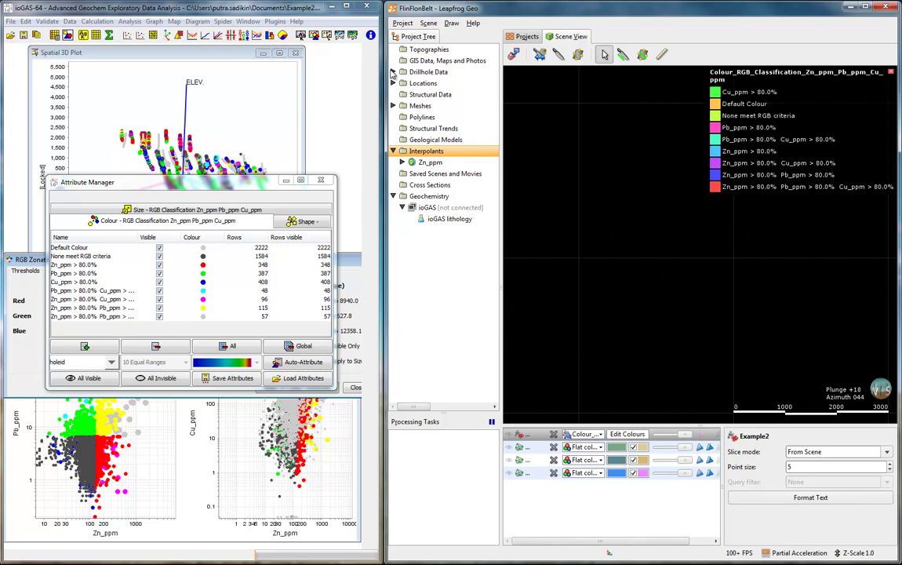
click(394, 72)
click(403, 83)
drag(452, 116, 580, 208)
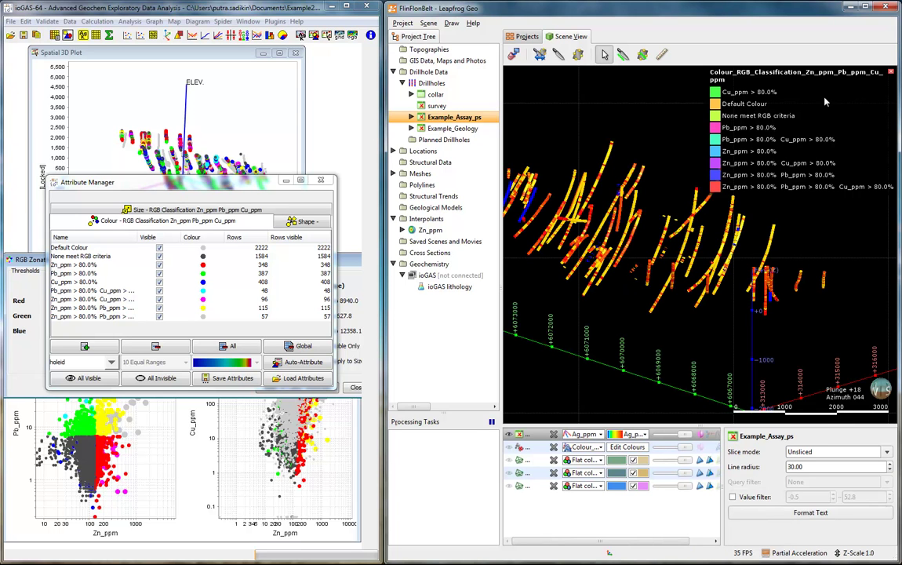
Step: Close the scene's colour legend and reconnect Leapfrog Geo to ioGAS
click(891, 73)
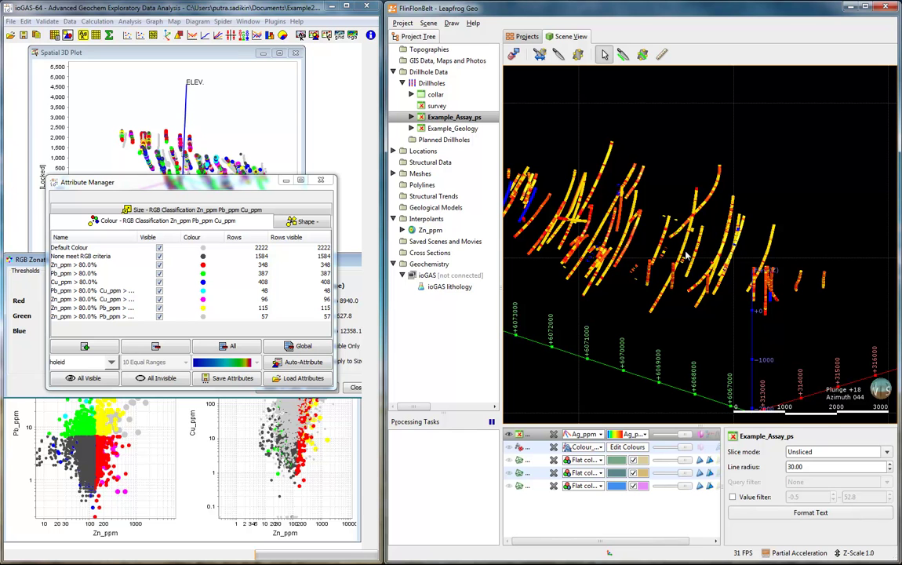
drag(583, 244, 564, 149)
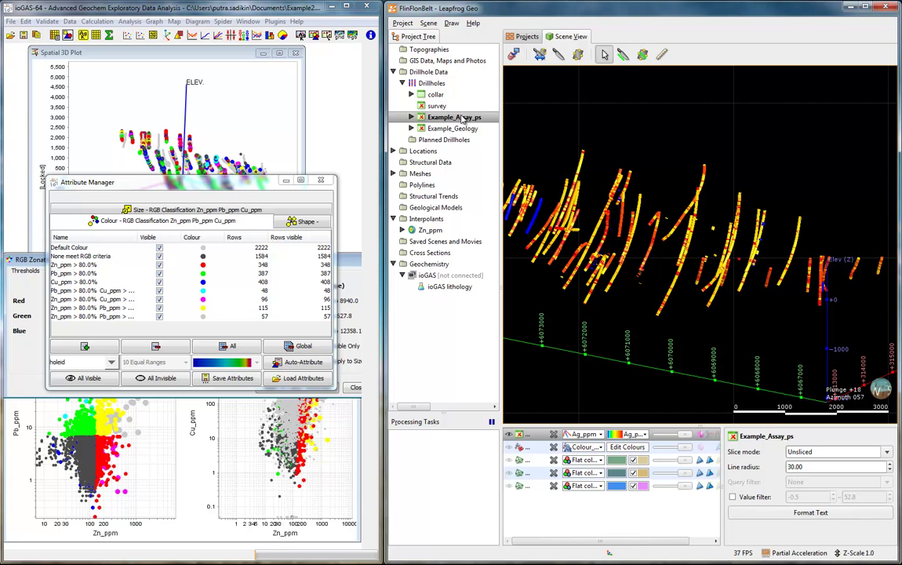
right_click(457, 275)
click(480, 285)
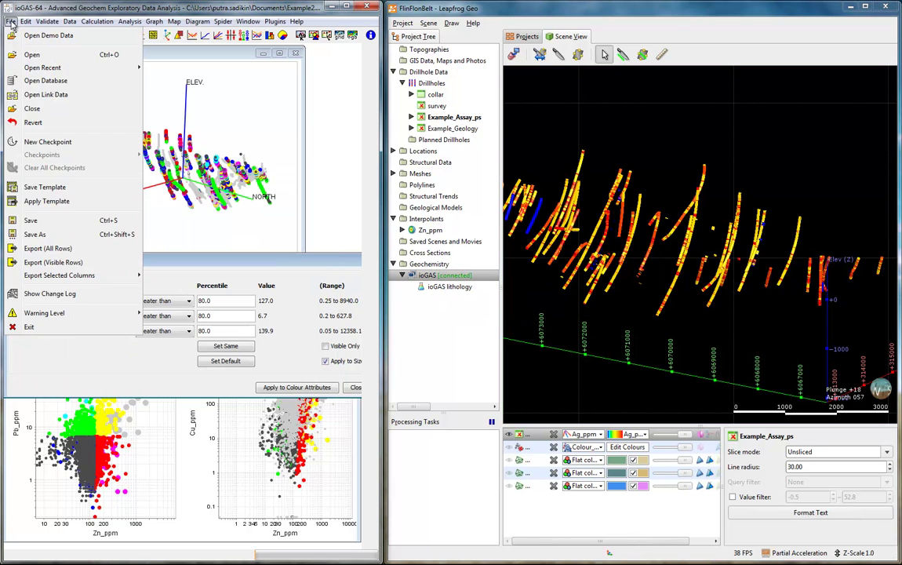
click(216, 228)
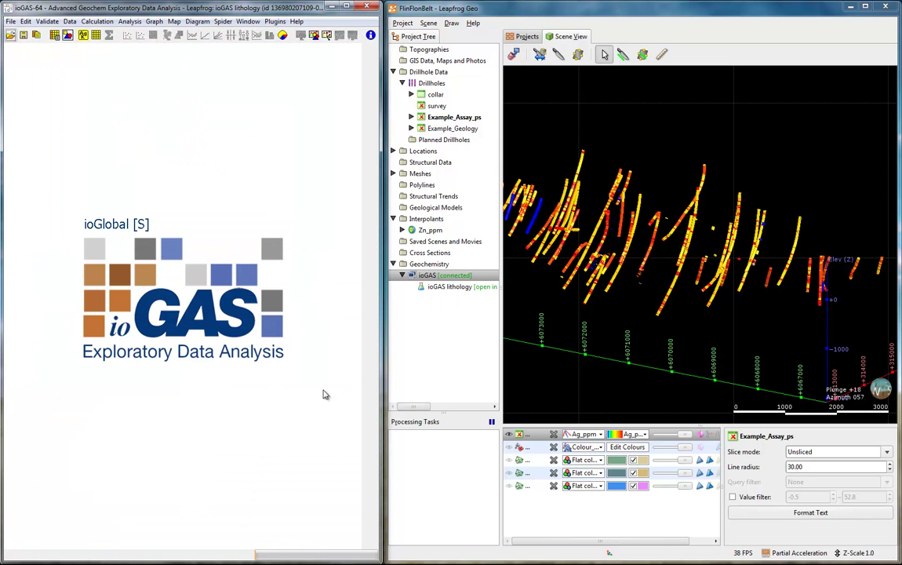
Step: Select Na2O_pct, K2O_pct and Al2O3_pct as the ioGAS analysis variables
click(83, 36)
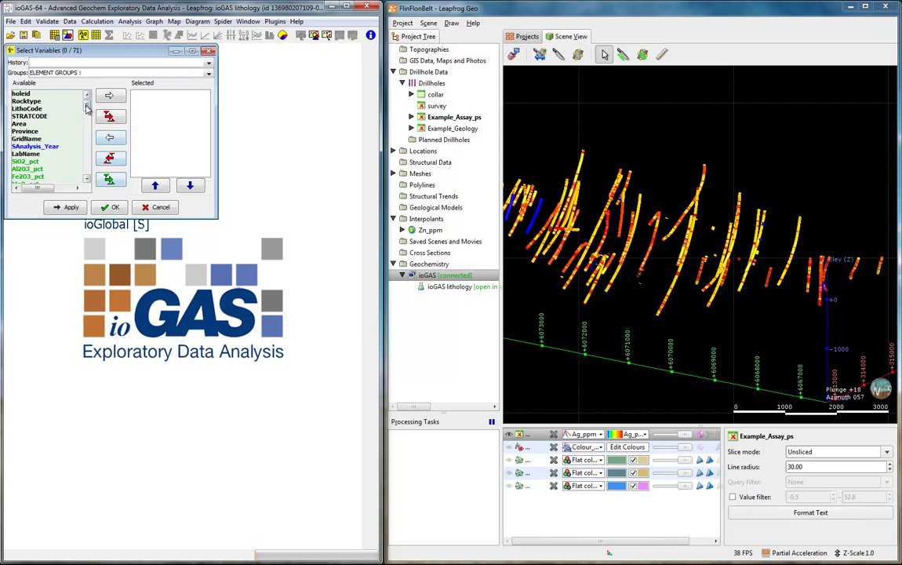
scroll(33, 146, down, 2)
scroll(34, 153, down, 1)
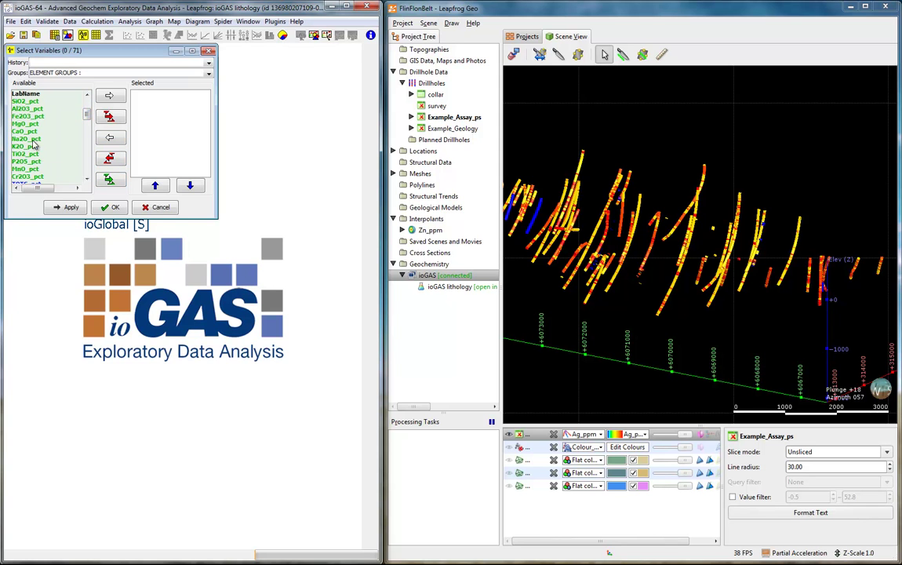
double_click(33, 140)
double_click(33, 139)
double_click(31, 109)
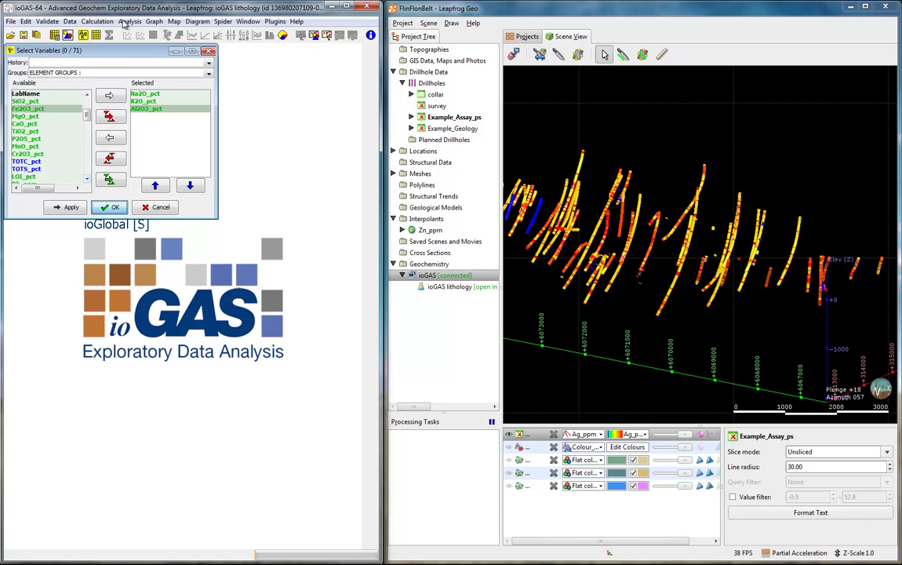
Step: Run K-means clustering with 5 clusters and show the ioGAS lithology drillholes in Leapfrog
click(128, 21)
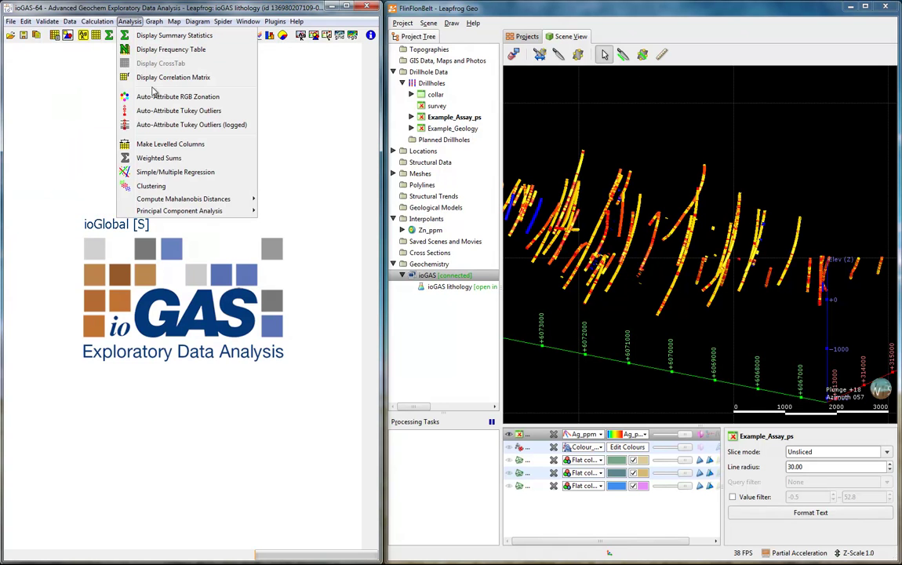
click(177, 185)
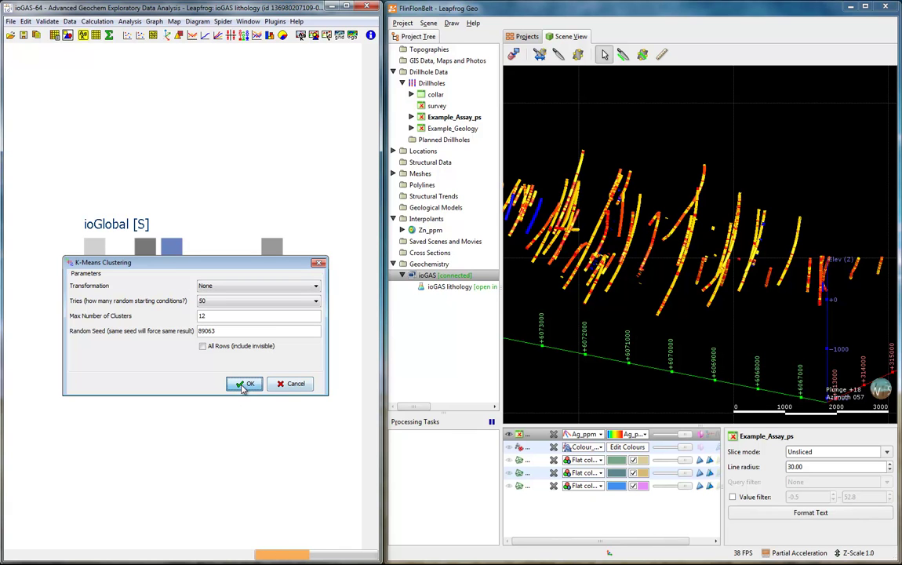
click(243, 385)
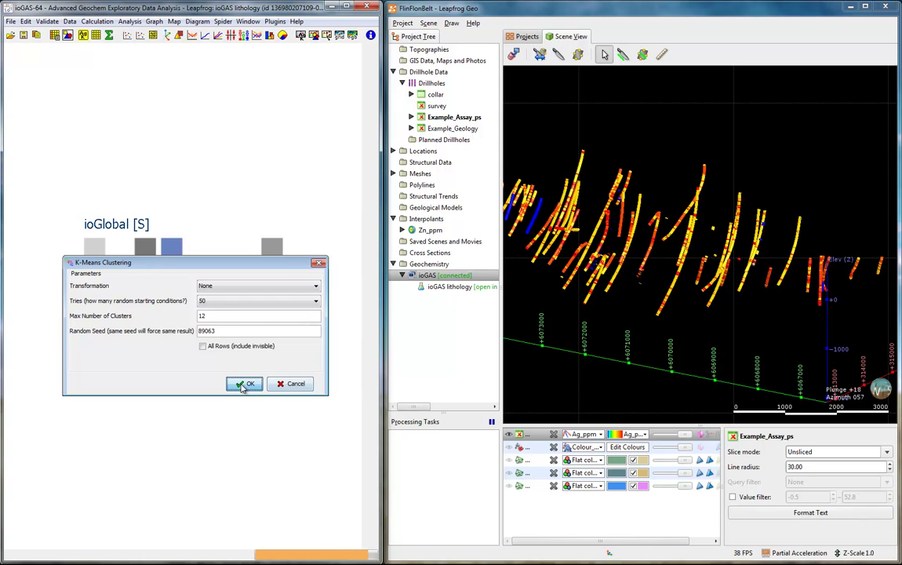
click(186, 437)
click(178, 465)
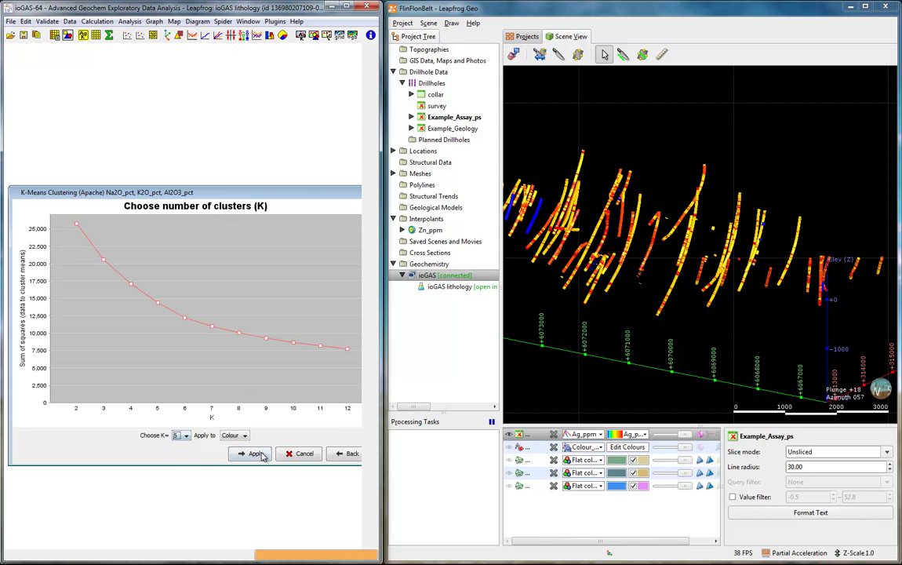
click(303, 454)
drag(454, 287, 628, 291)
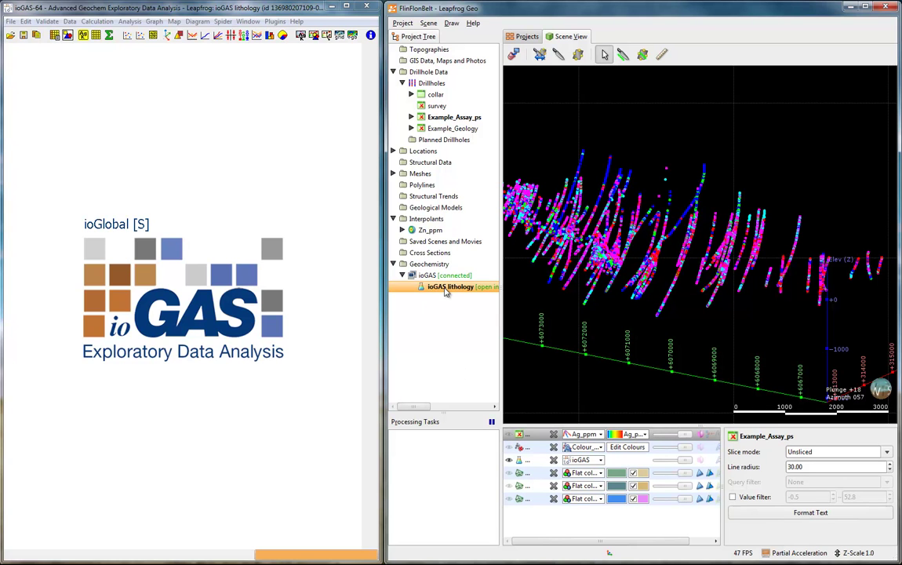
Step: Make a new variable from the K-means cluster colours in ioGAS
click(70, 22)
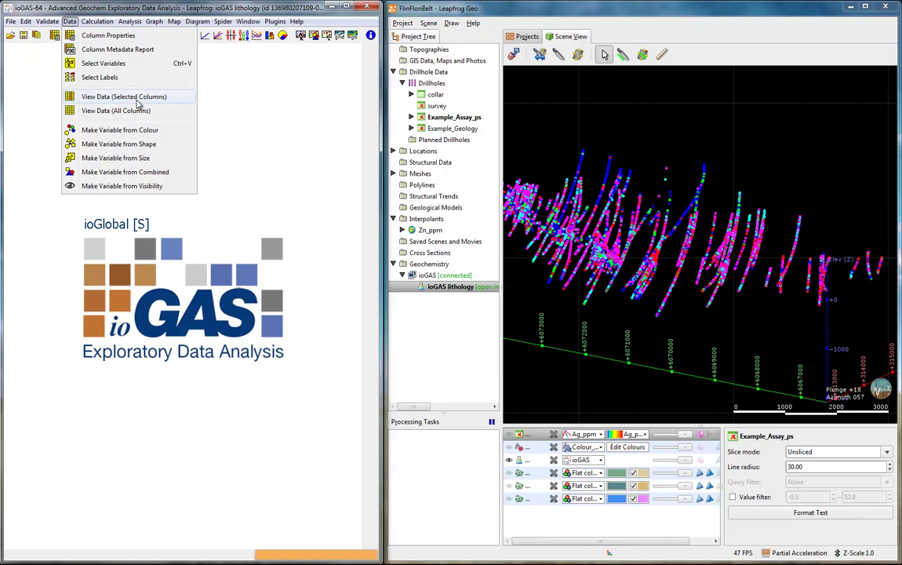
click(118, 122)
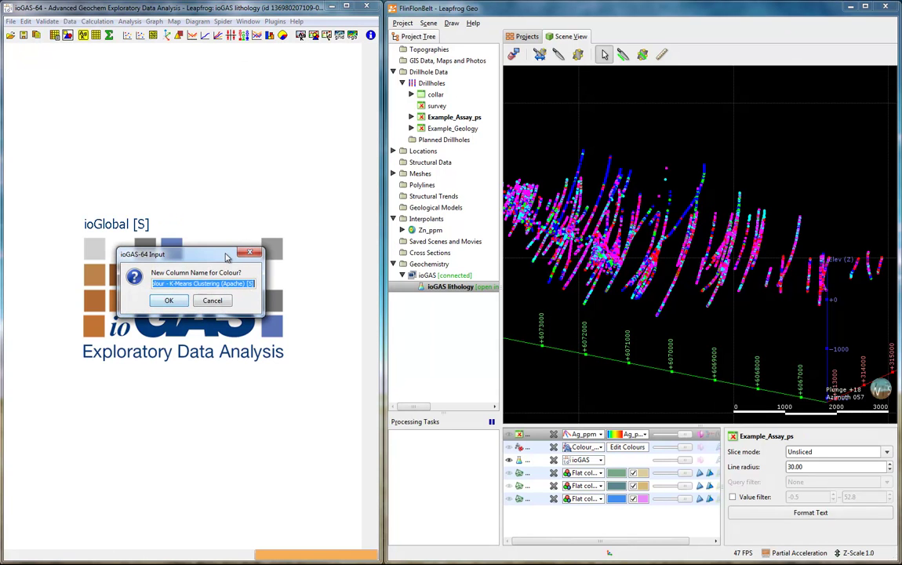
click(178, 300)
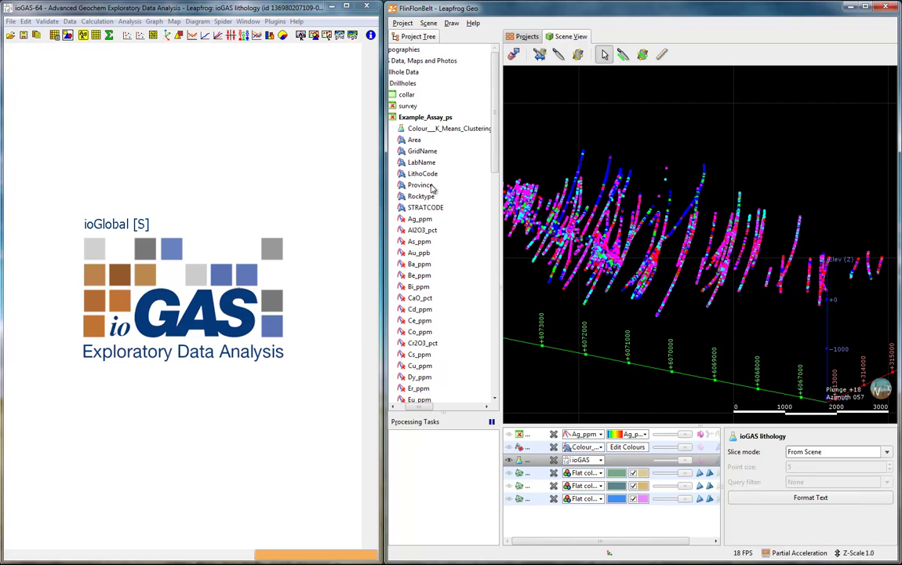
Step: Colour the drillholes by Colour_K_Means_Clustering and display the Cluster 1–5 legend
double_click(448, 129)
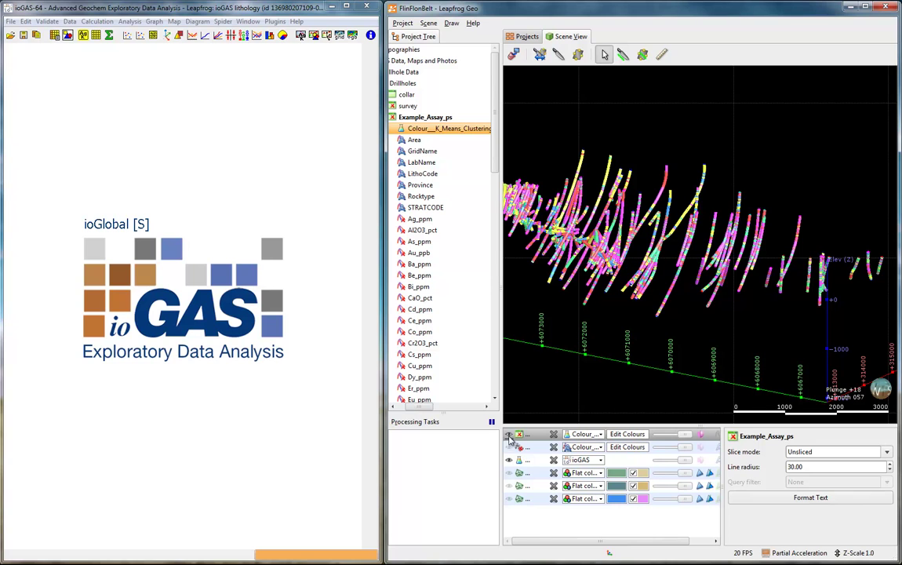
click(511, 460)
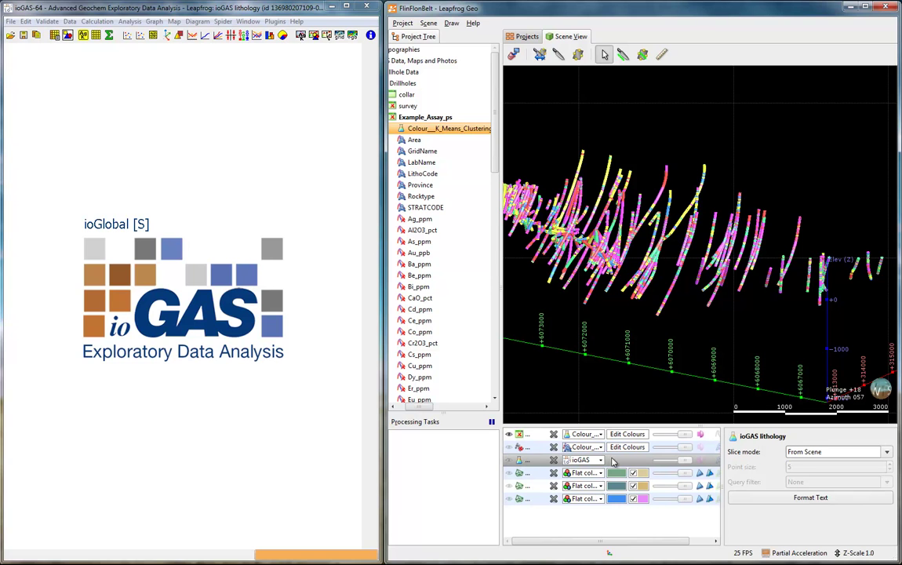
click(704, 541)
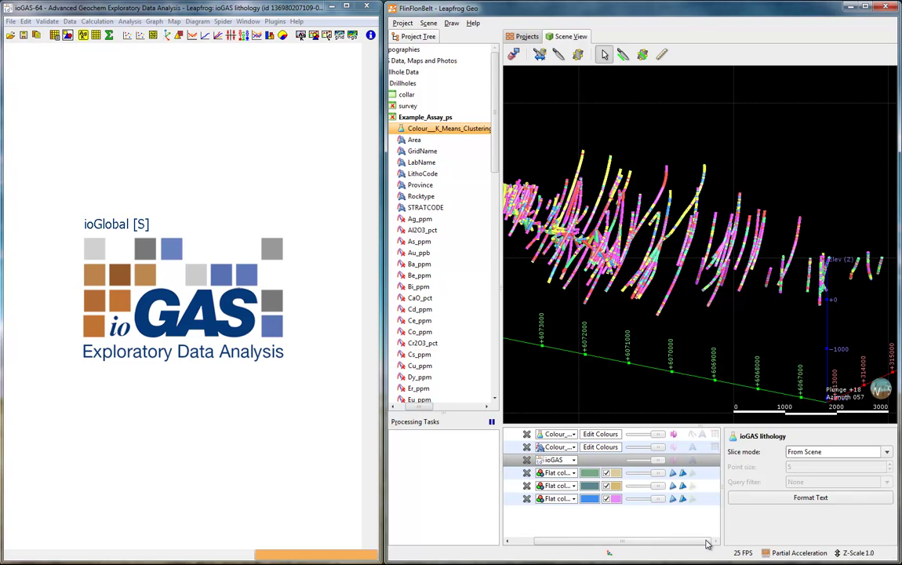
click(713, 435)
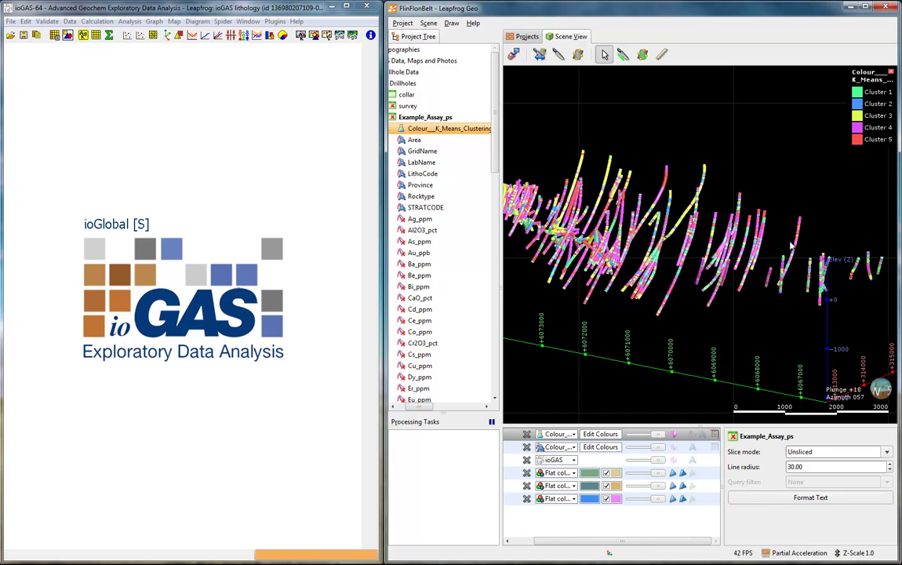
drag(791, 247, 742, 287)
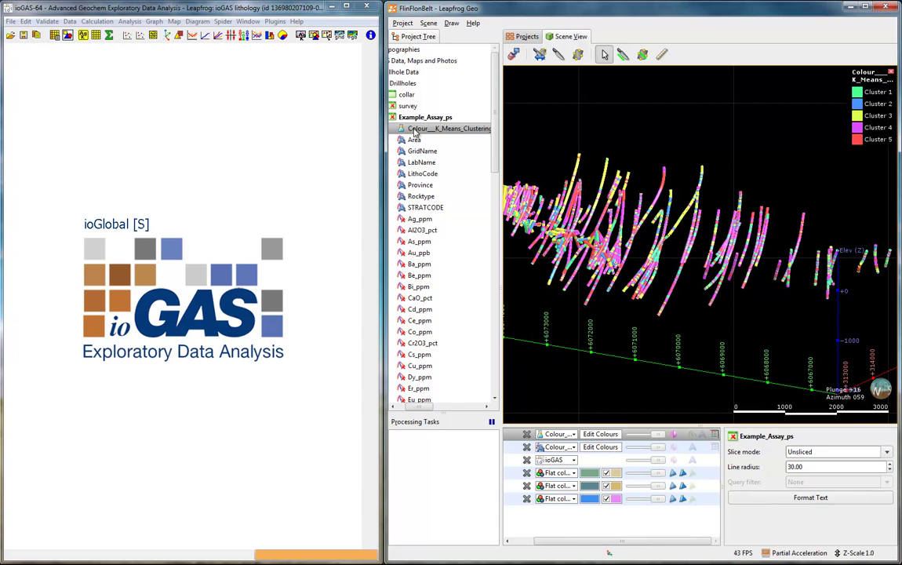
Step: Turn on three fault meshes, including TailingPondFaultUpper, alongside the cluster-coloured drillholes
drag(422, 406, 398, 406)
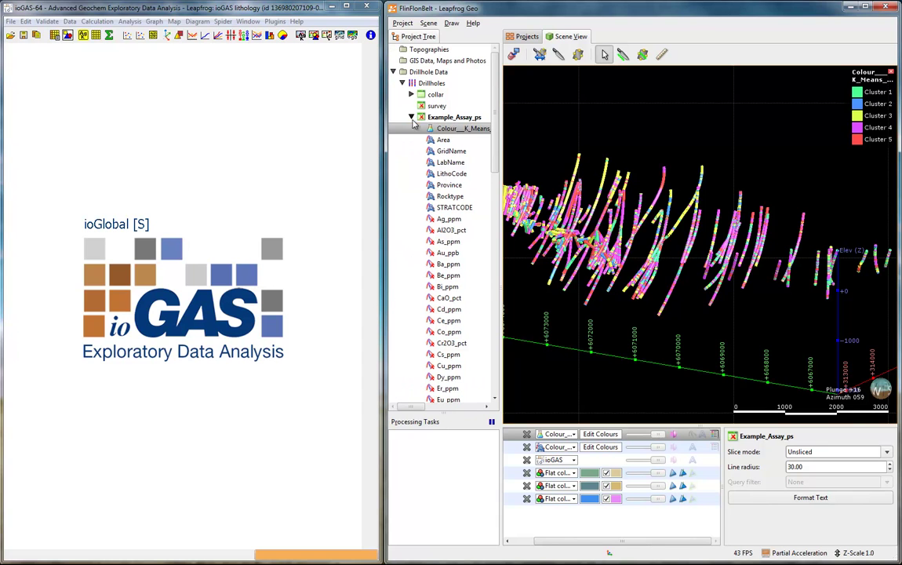
click(411, 117)
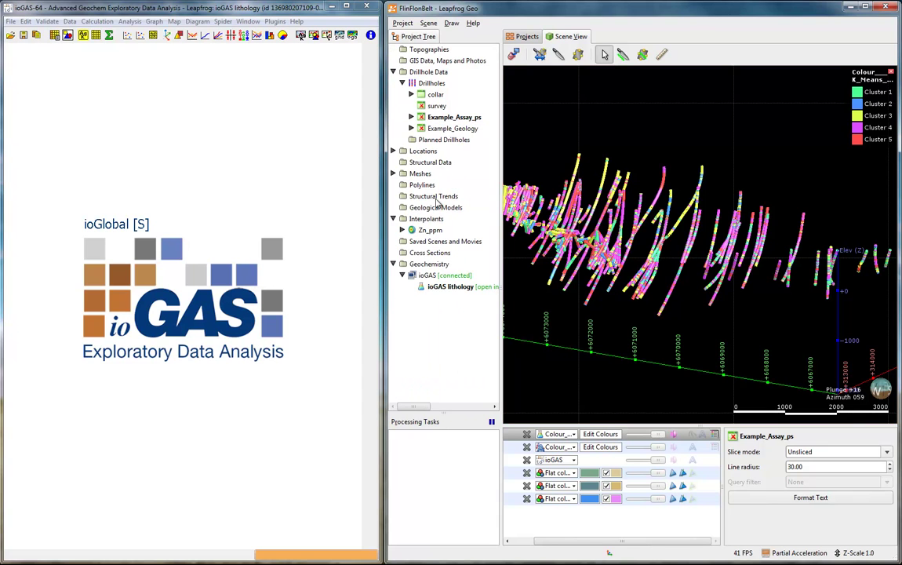
click(507, 540)
click(509, 473)
click(509, 486)
click(509, 500)
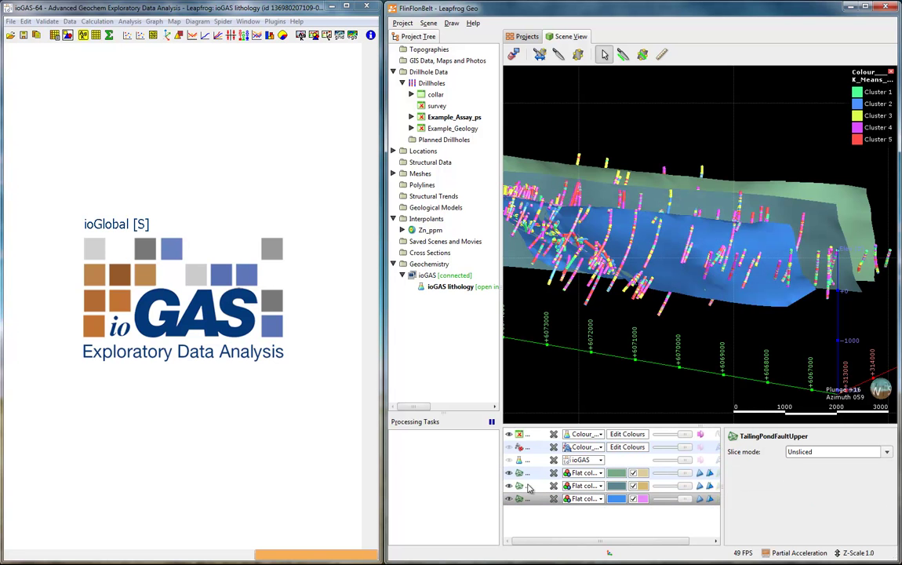
drag(712, 353, 718, 255)
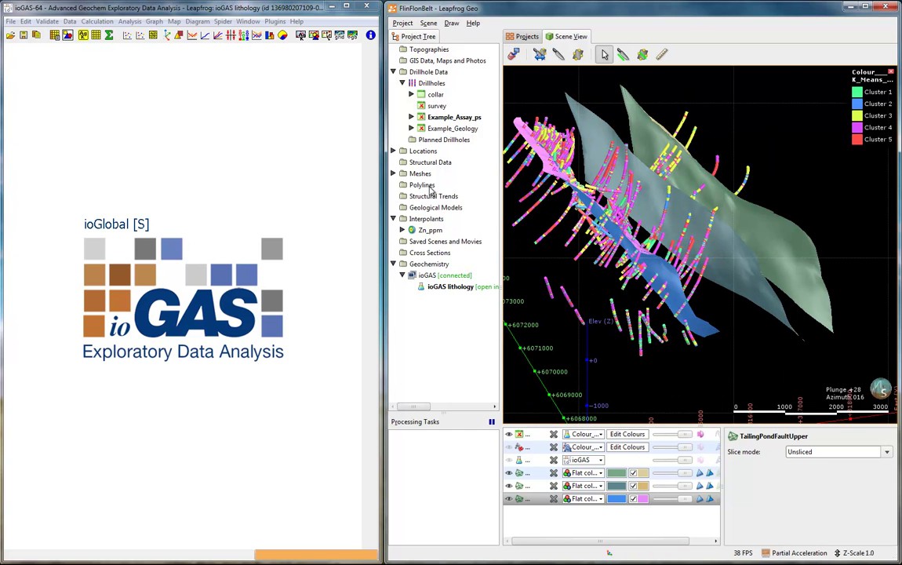
Step: Add the Zn_ppm > 118.0 output volume to the scene and rotate to view the shells alongside the faults
click(402, 230)
click(411, 286)
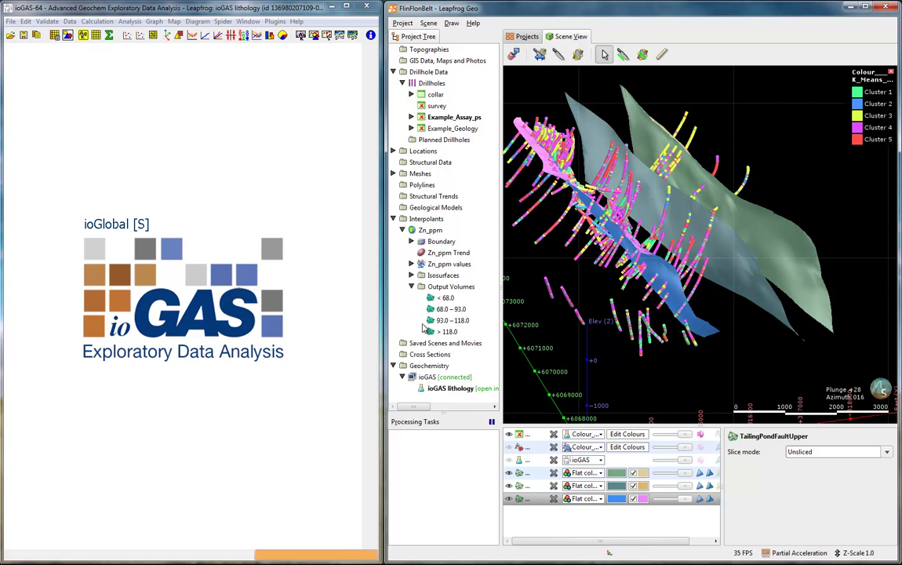
drag(449, 331, 601, 311)
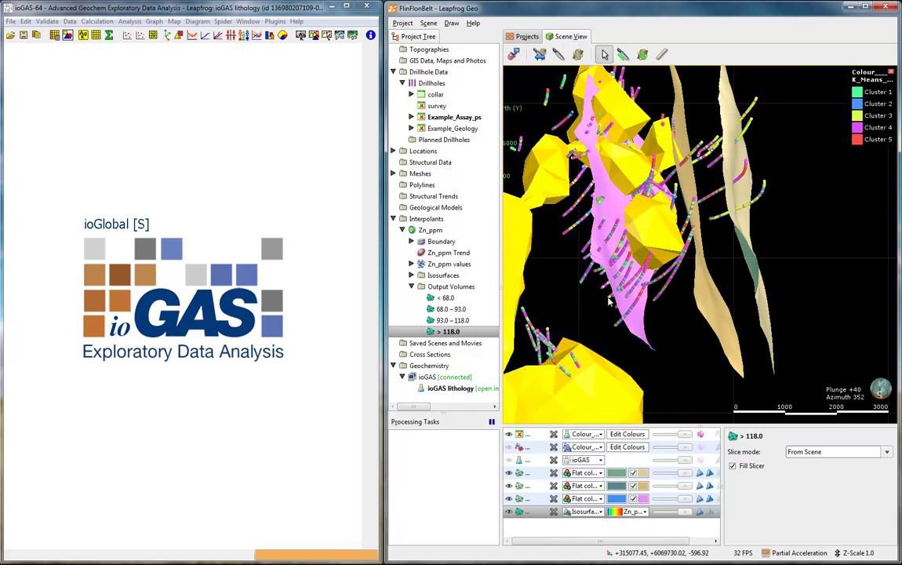
drag(549, 276, 714, 181)
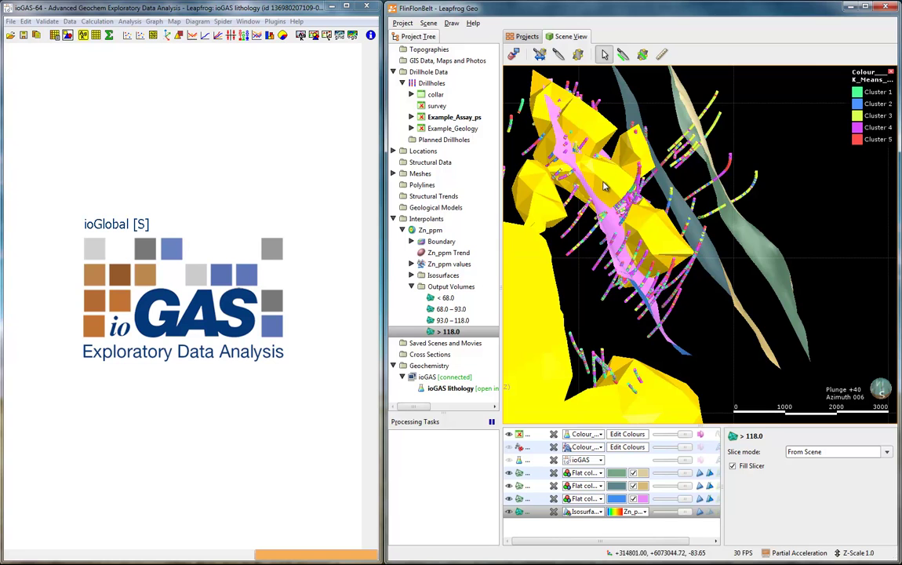
drag(594, 202, 632, 271)
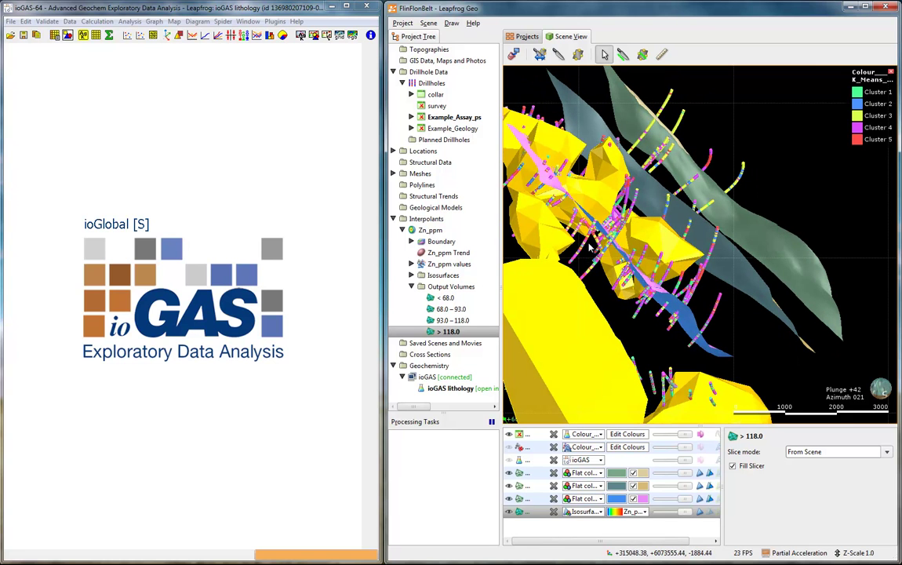